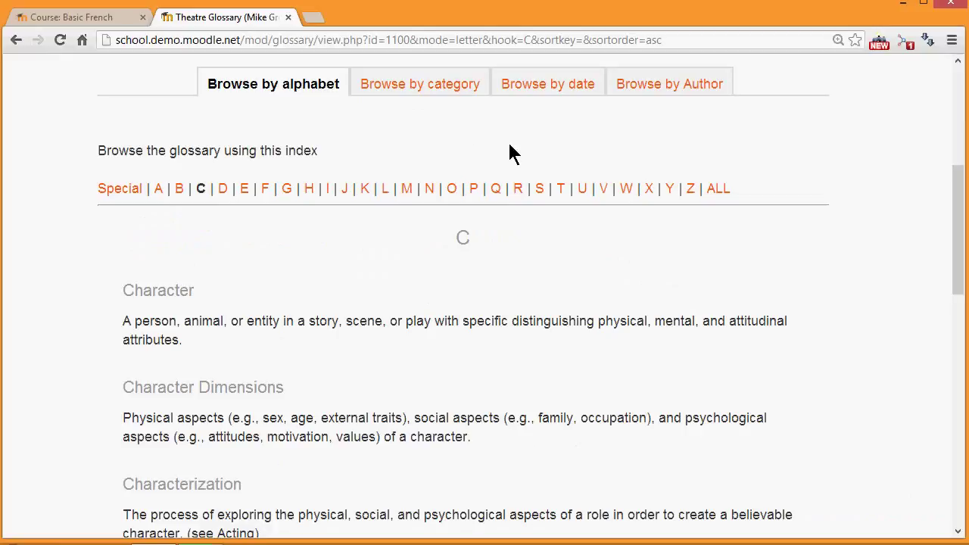
Step: Search the Theatre Glossary for 'Dramatic play' and review the Dramatic Activities, Experiences and Literature results
scroll(606, 149, "up", 3)
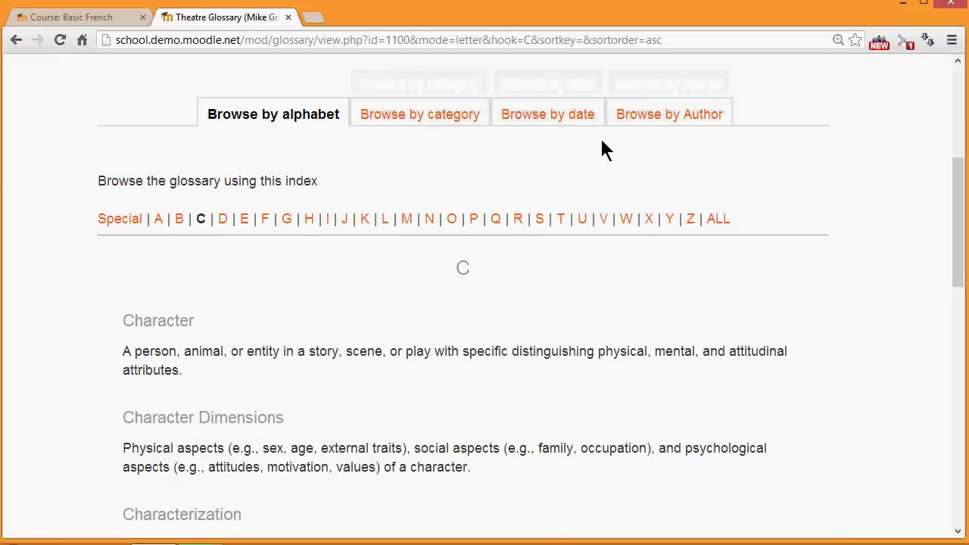
left_click(486, 112)
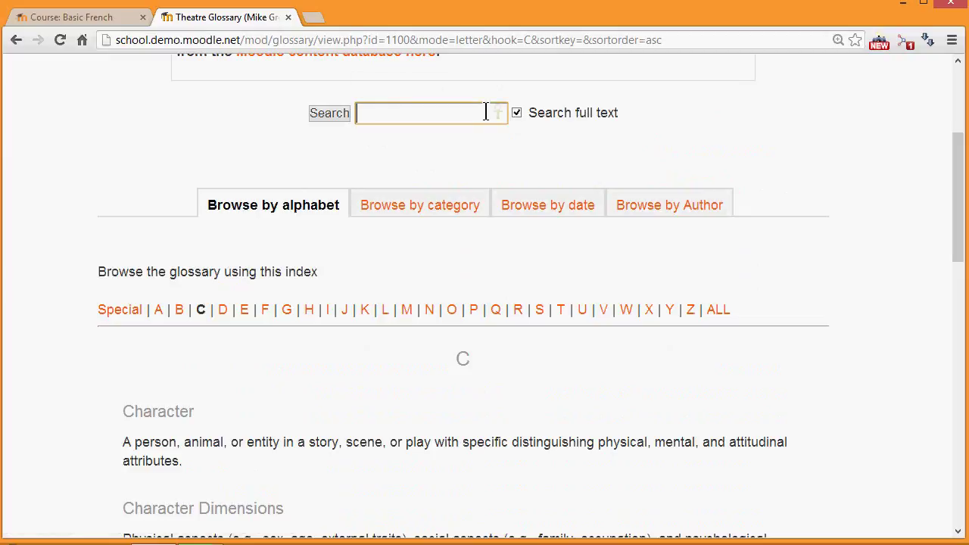
type("Drma")
key("BackSpace")
key("BackSpace")
type("amat")
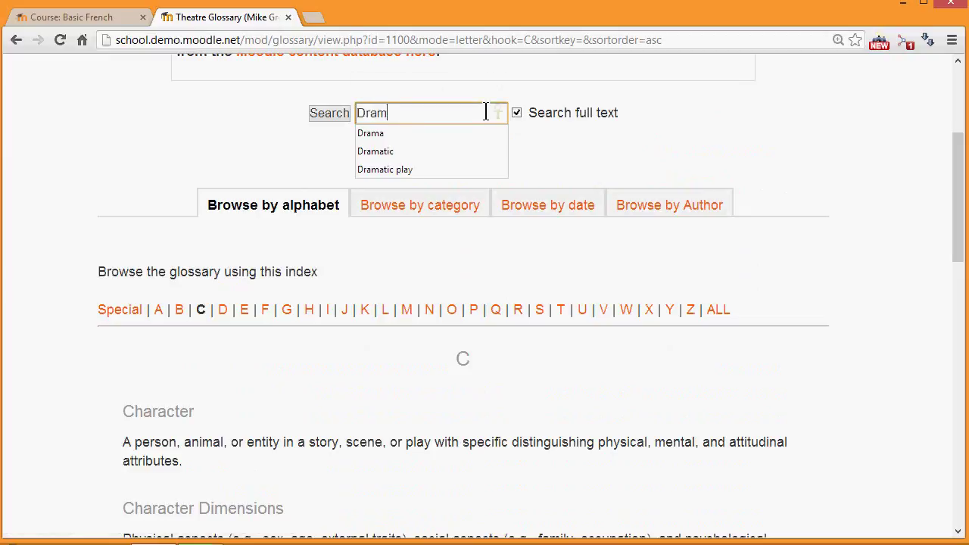
left_click(465, 152)
key("Return")
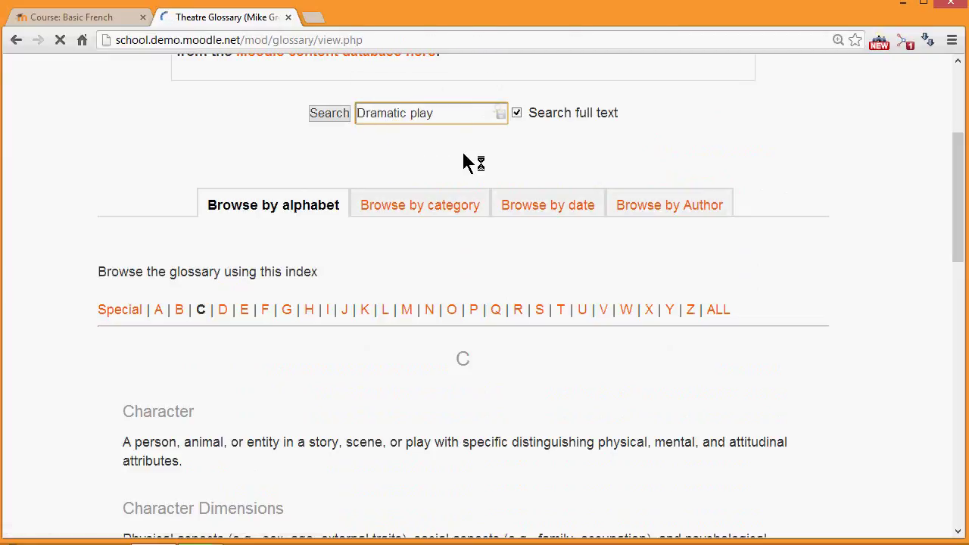
left_click_drag(963, 141, 963, 225)
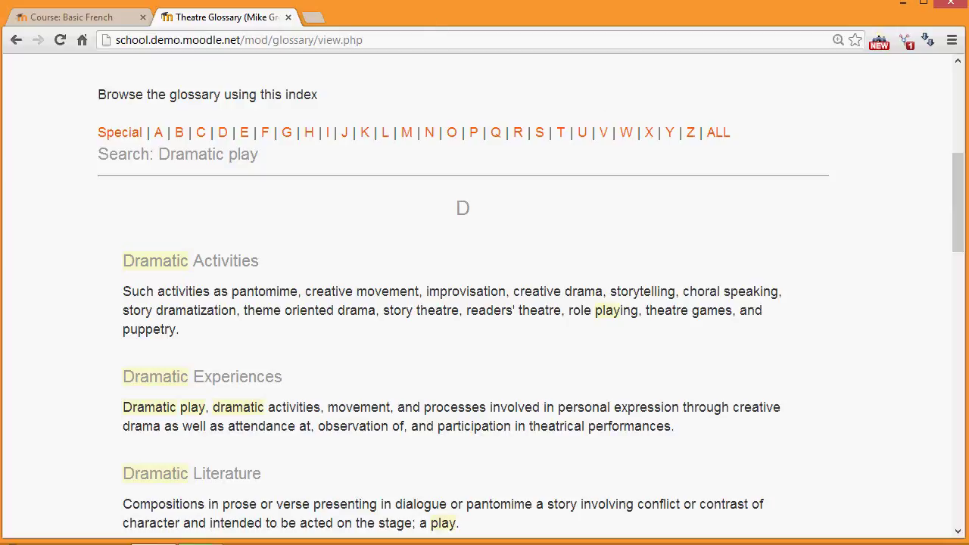
Step: Return to the Basic French course, turn editing on, and scroll down to the Writing section
left_click(82, 23)
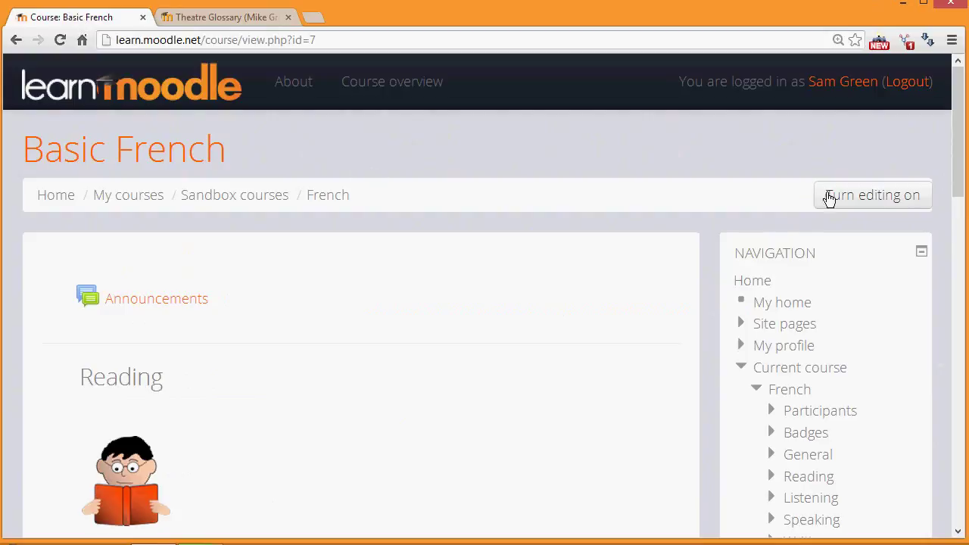
left_click_drag(959, 147, 959, 210)
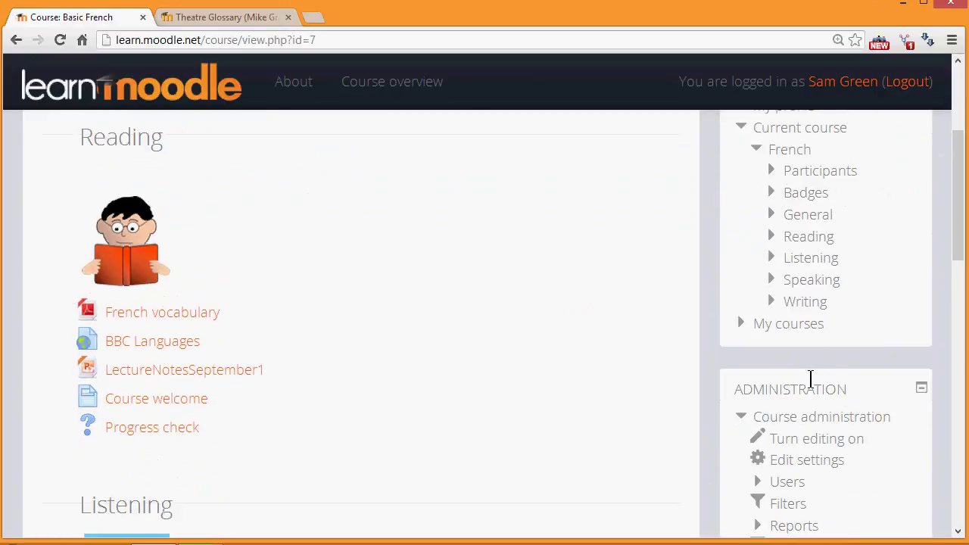
left_click(825, 444)
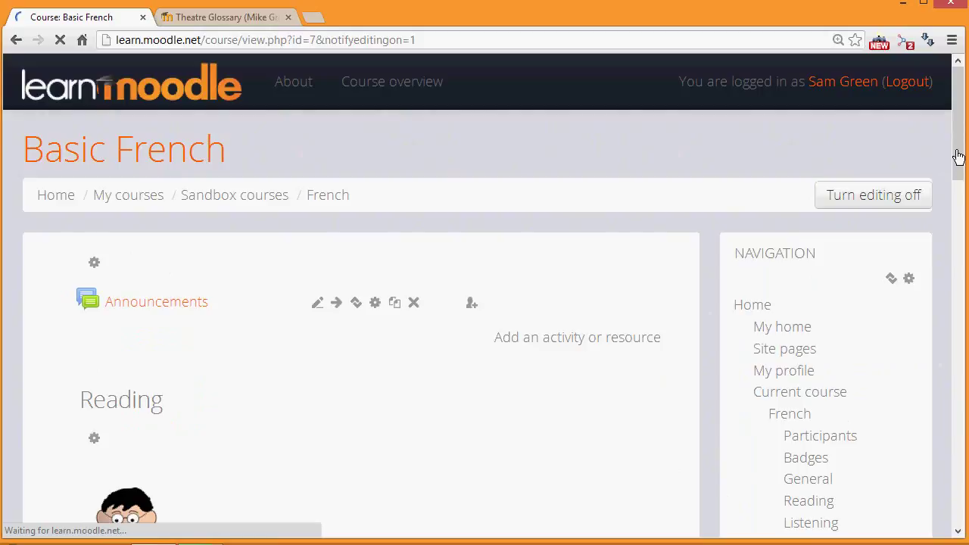
left_click_drag(962, 147, 961, 368)
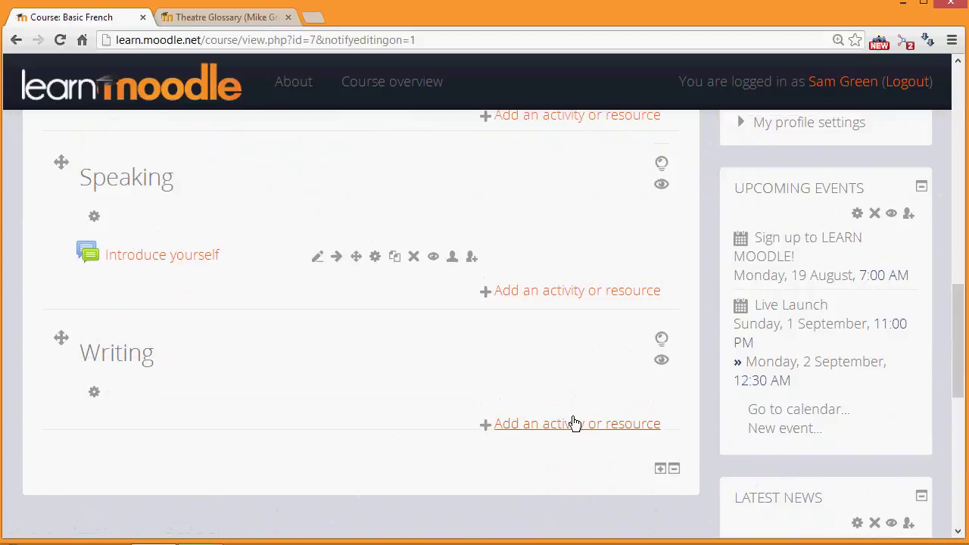
Step: Add a Glossary activity to the Writing section from the activity chooser
left_click(573, 425)
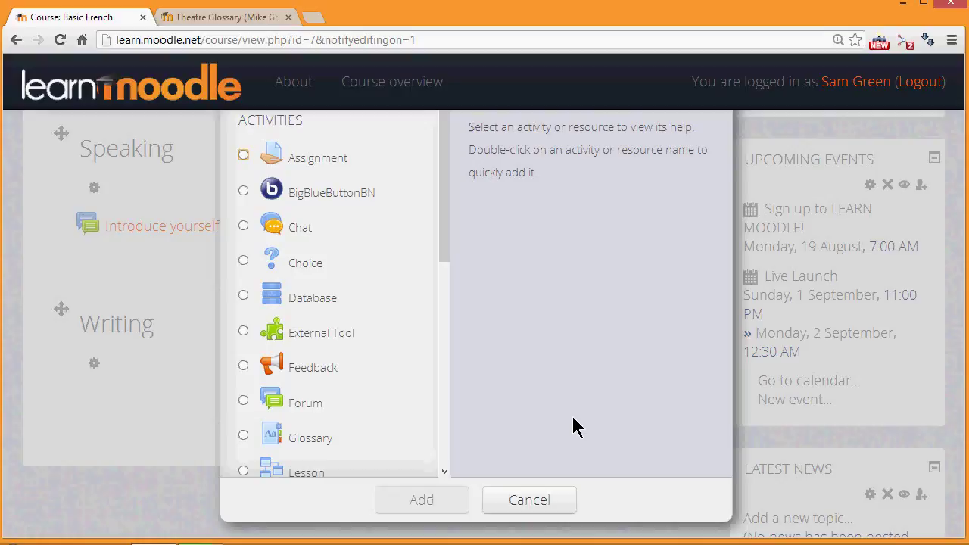
left_click(243, 439)
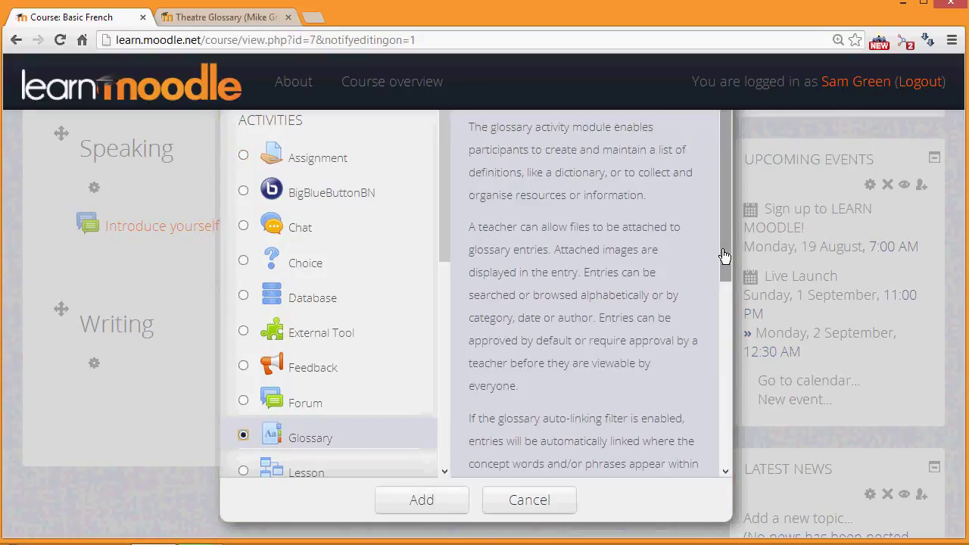
left_click_drag(725, 254, 722, 335)
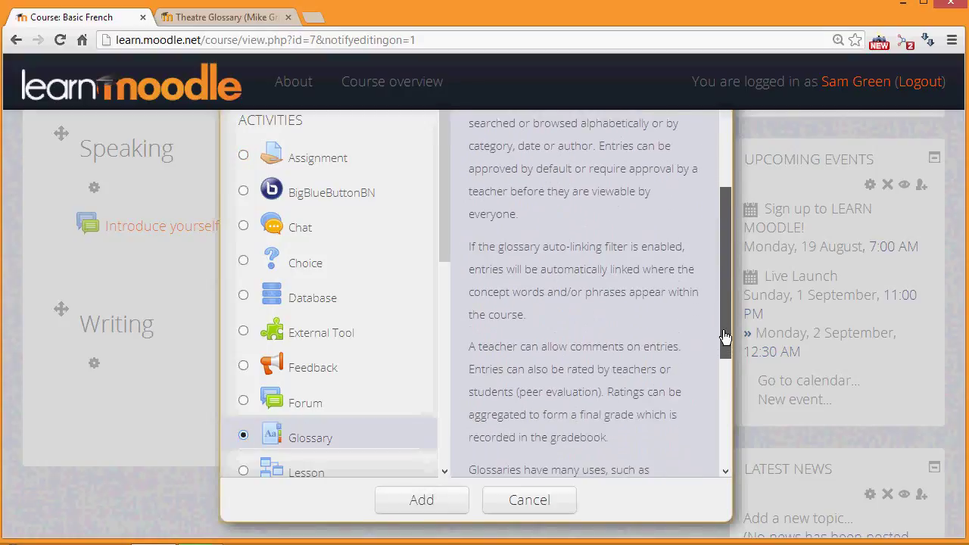
left_click(440, 508)
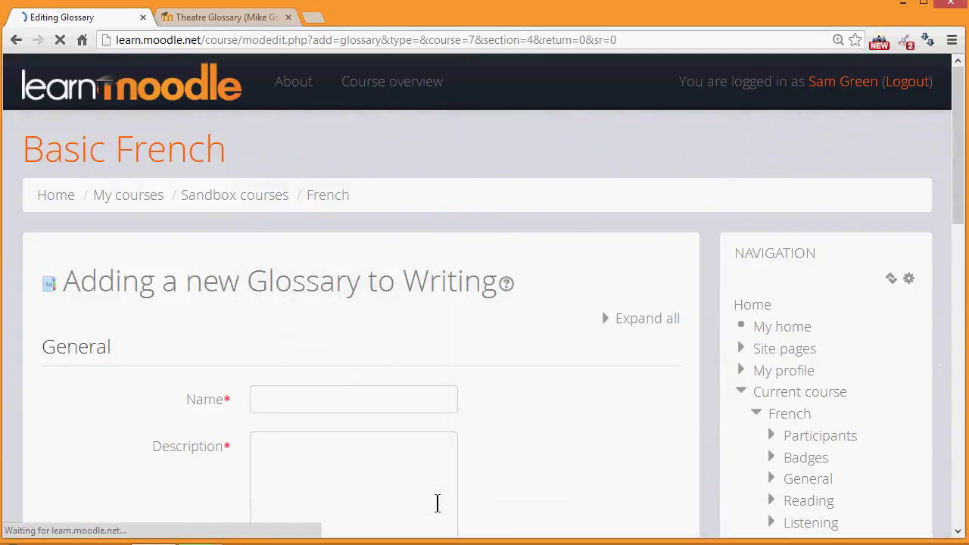
Step: Name the new glossary 'Grammar'
left_click(426, 402)
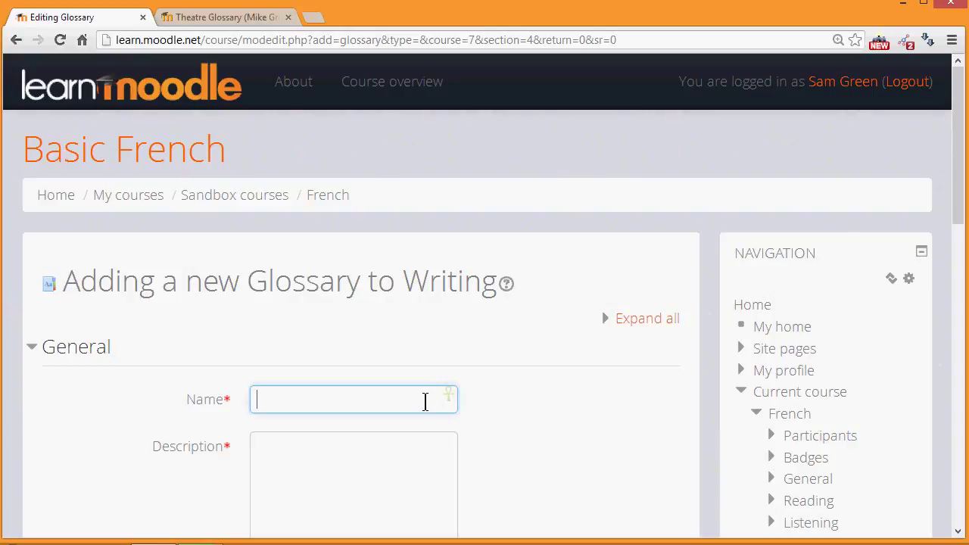
type("Grammar")
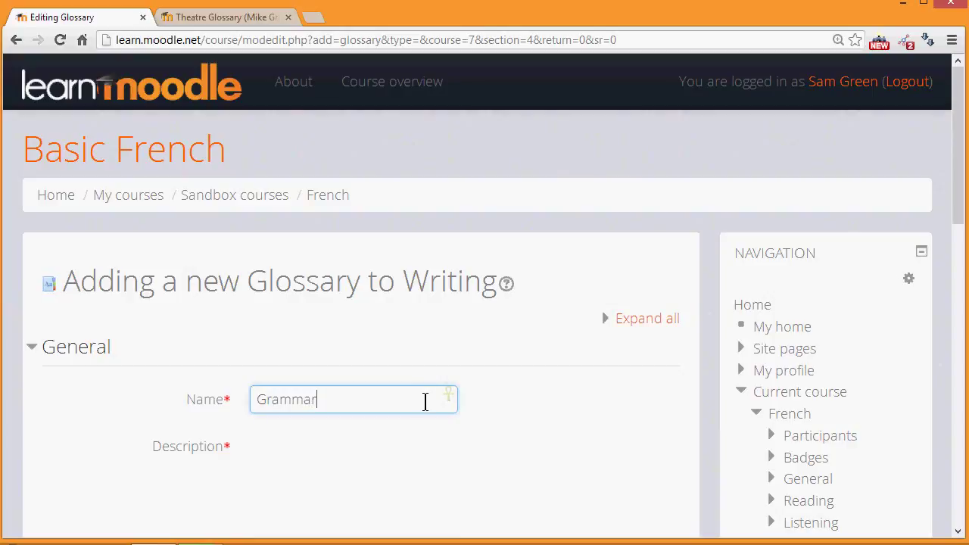
Step: Paste the description 'Add your grammar terms and definitions here.', leaving type as Secondary glossary
left_click(411, 479)
left_click_drag(958, 178, 960, 255)
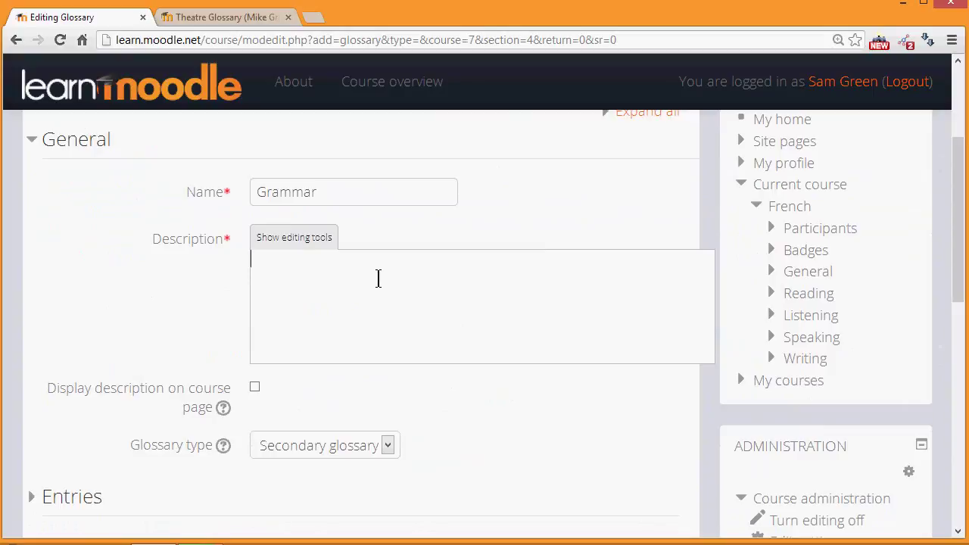
type("Add your grammar terms and definitions here.")
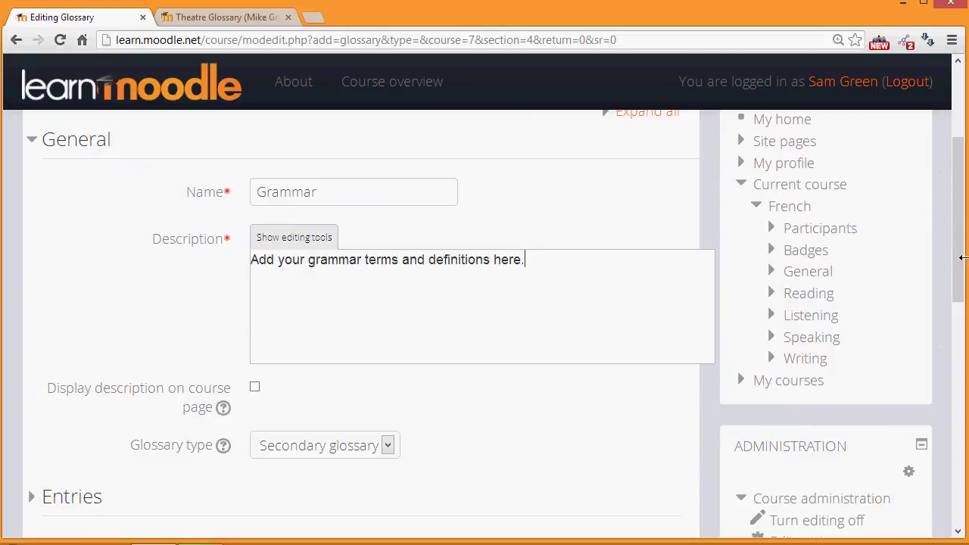
left_click_drag(962, 268, 959, 368)
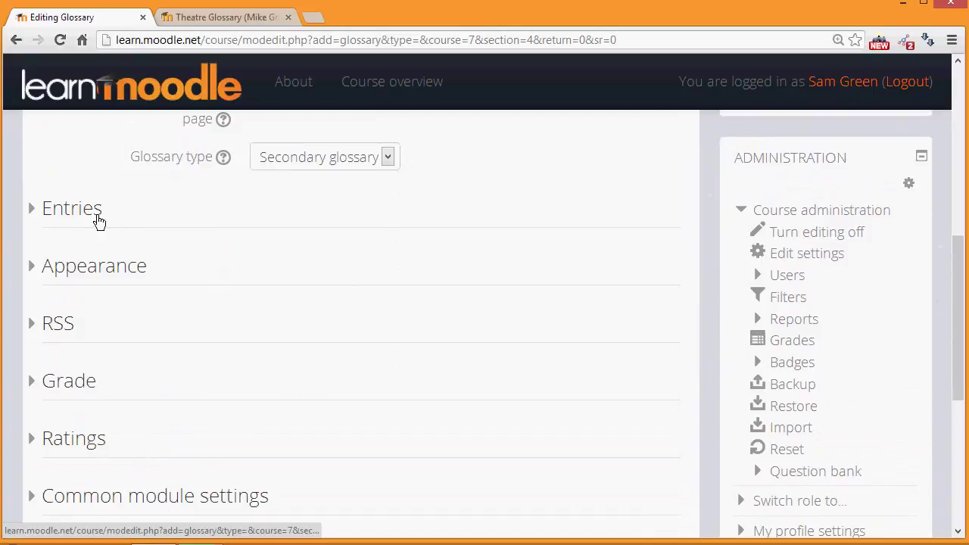
Step: Expand the Entries settings, expand then collapse Appearance, and scroll down to the save buttons
left_click(98, 221)
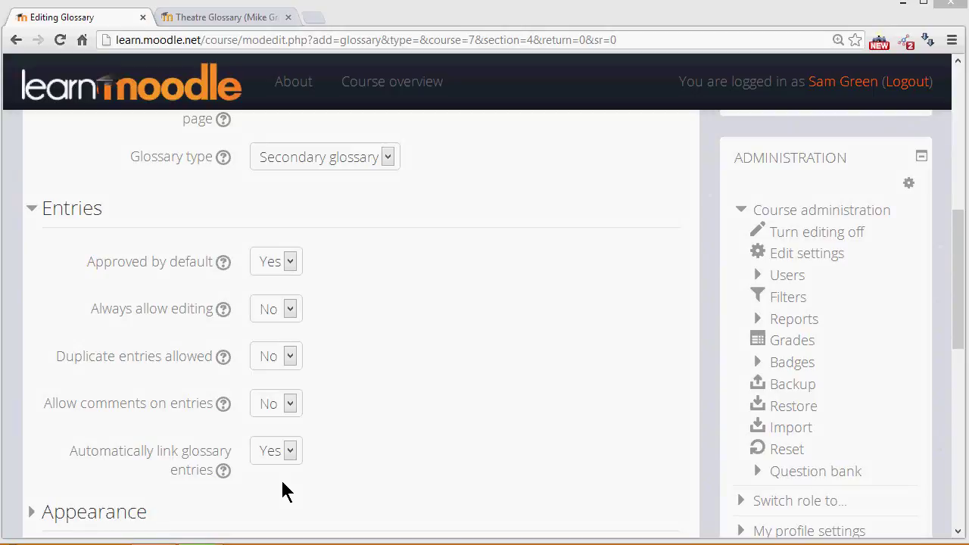
scroll(284, 491, "down", 4)
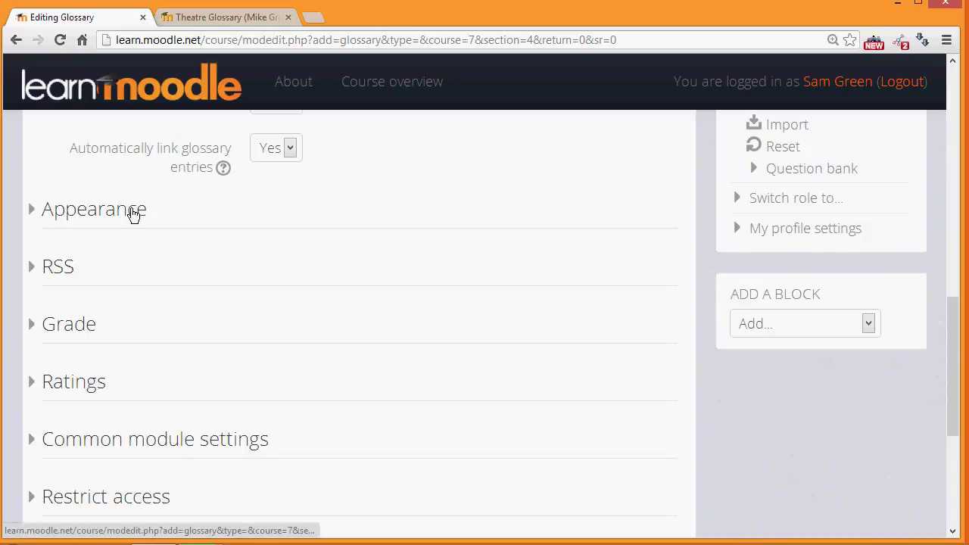
left_click(132, 214)
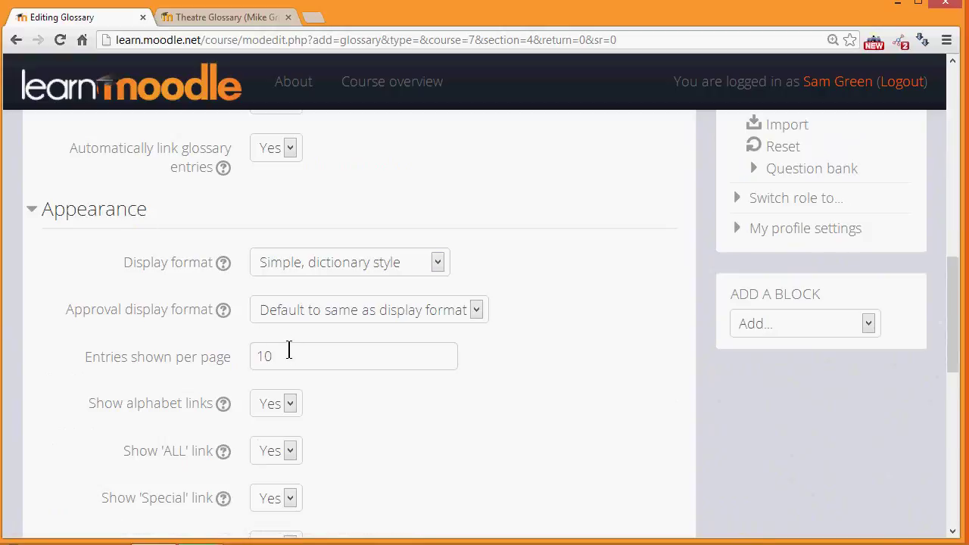
left_click(137, 215)
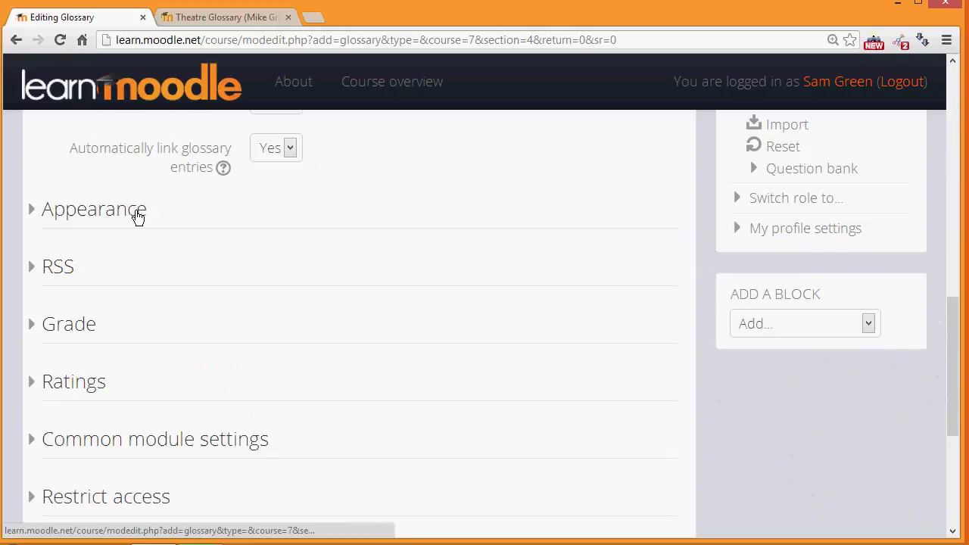
left_click_drag(956, 356, 954, 397)
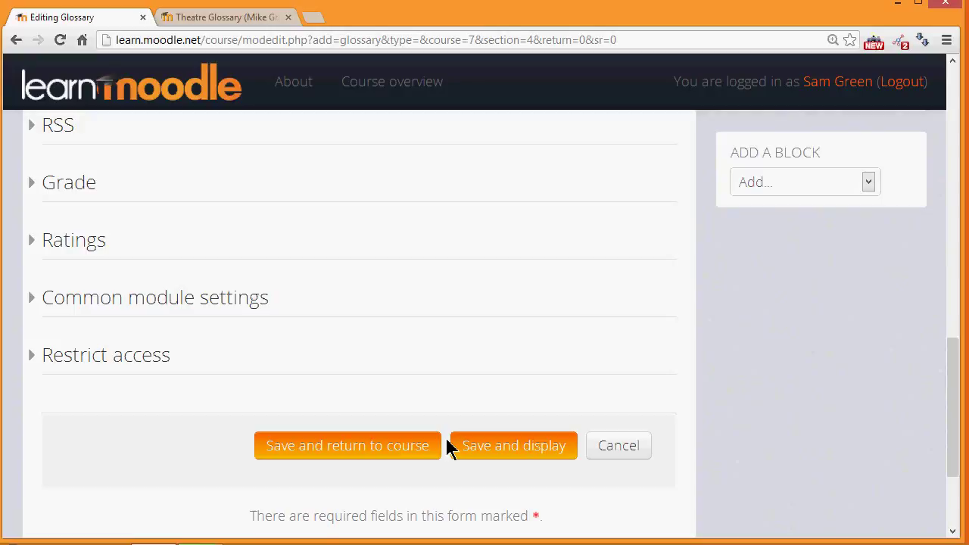
Step: Save and display the Grammar glossary, then start a new entry in it
left_click(489, 446)
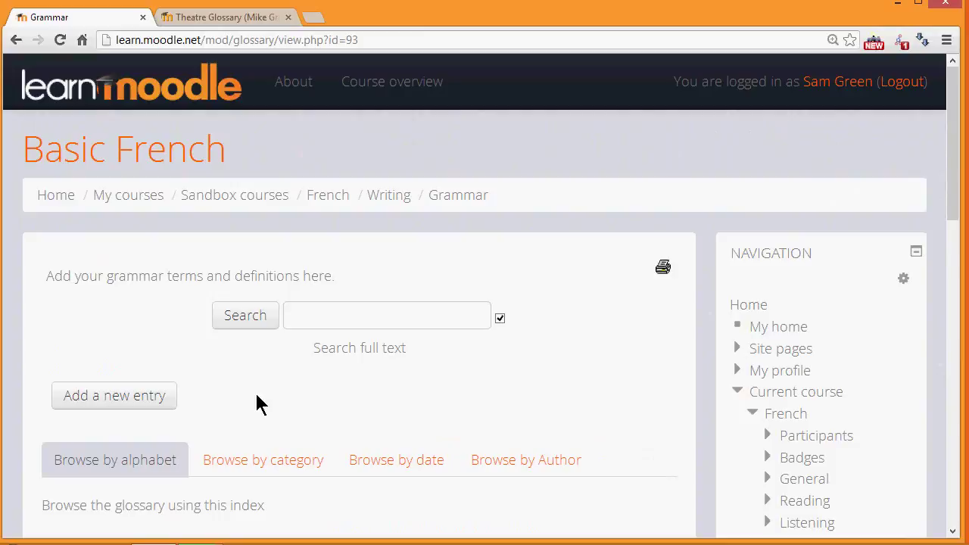
left_click(155, 402)
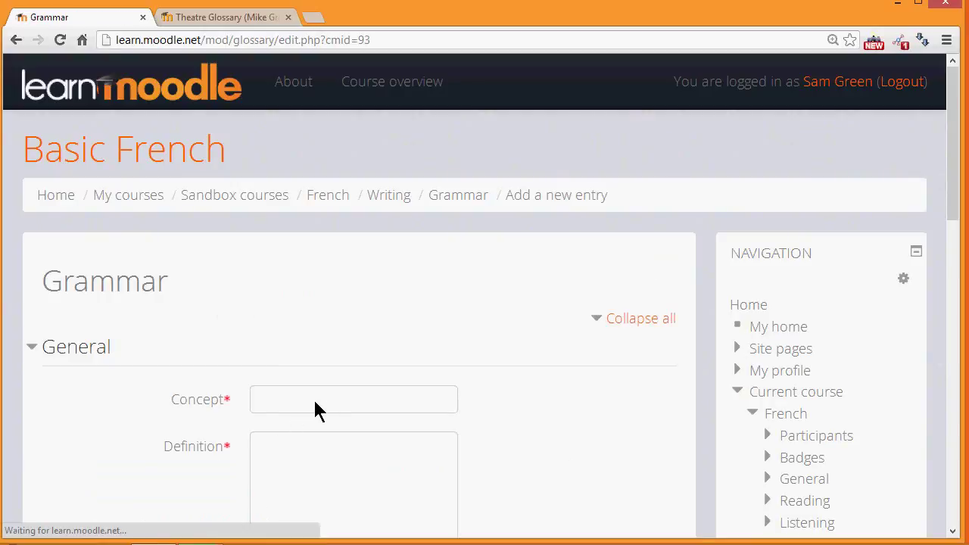
Step: Give the entry the concept 'Adjective' and the definition 'a describing word'
left_click(315, 401)
key("Tab")
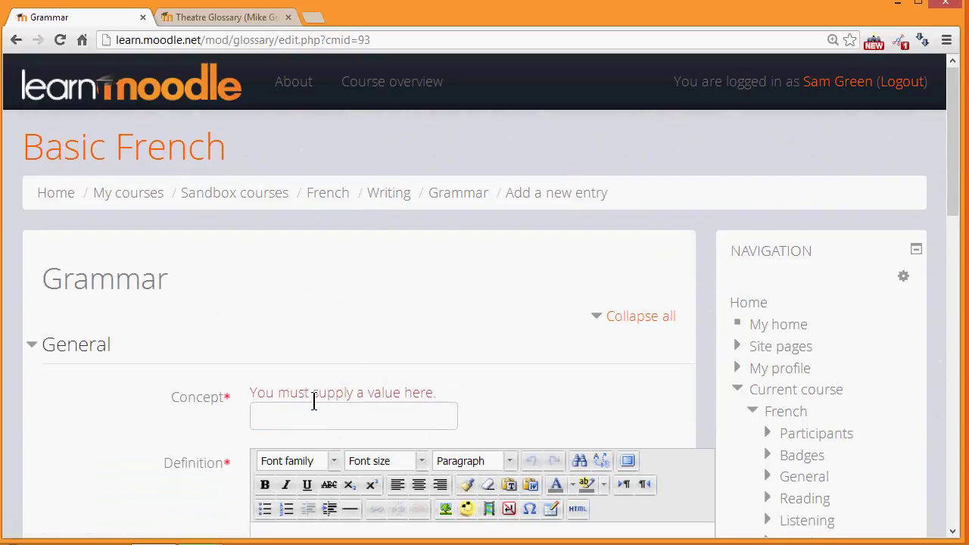
type("Adjective")
left_click_drag(954, 205, 942, 288)
left_click(477, 353)
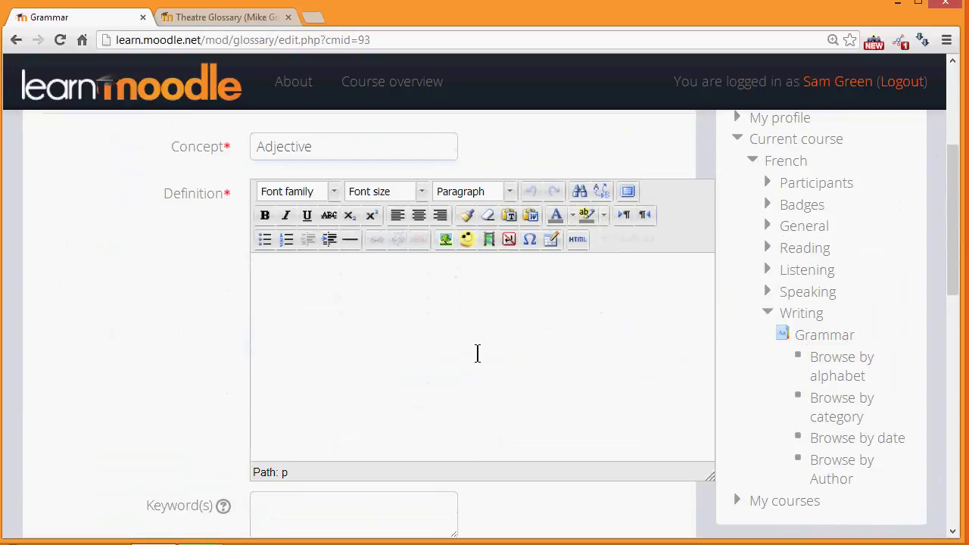
type("a des")
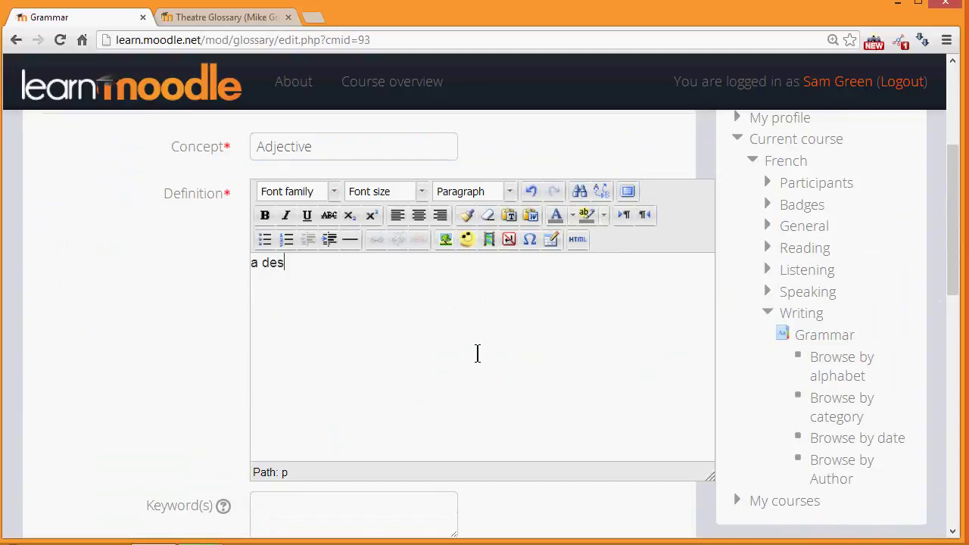
type("cribing word")
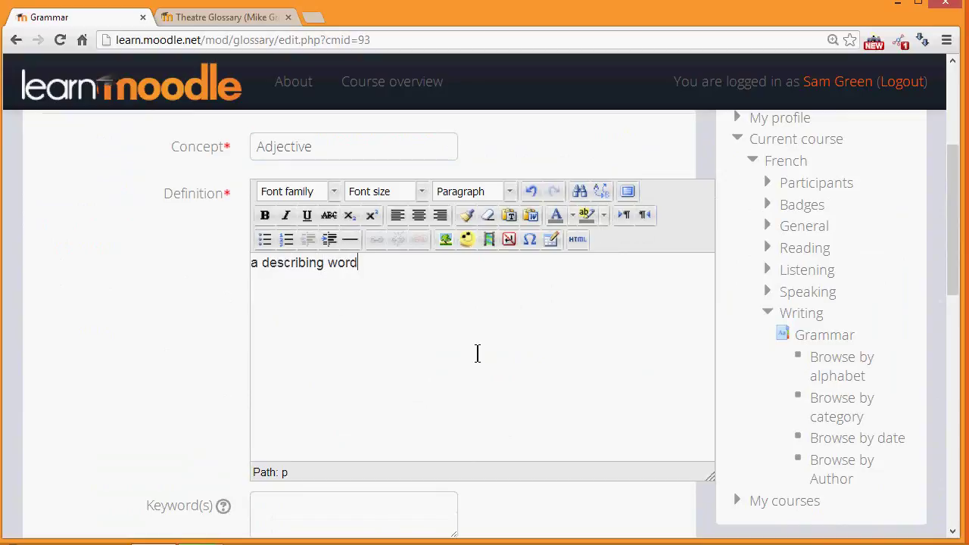
left_click_drag(956, 274, 959, 422)
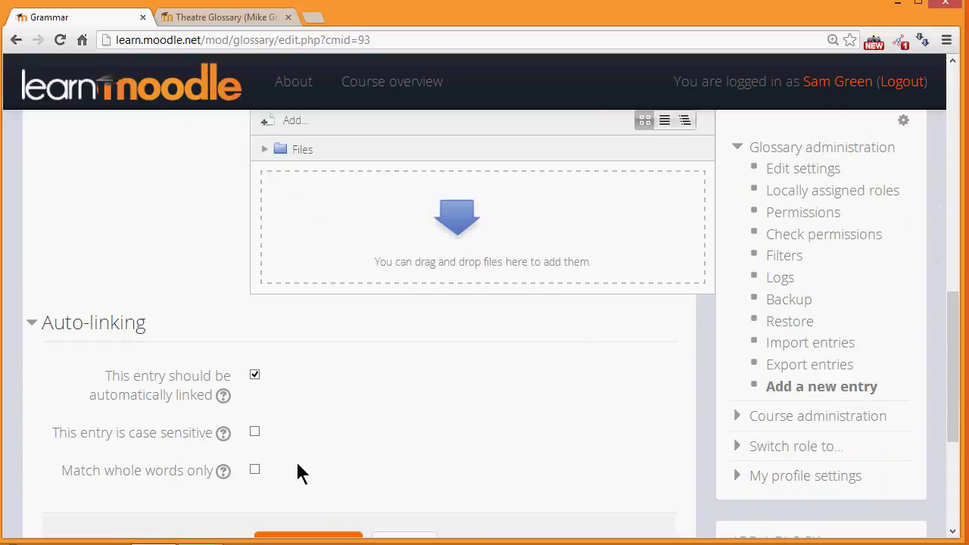
Step: Save the Adjective entry to the Grammar glossary
left_click_drag(955, 422, 953, 444)
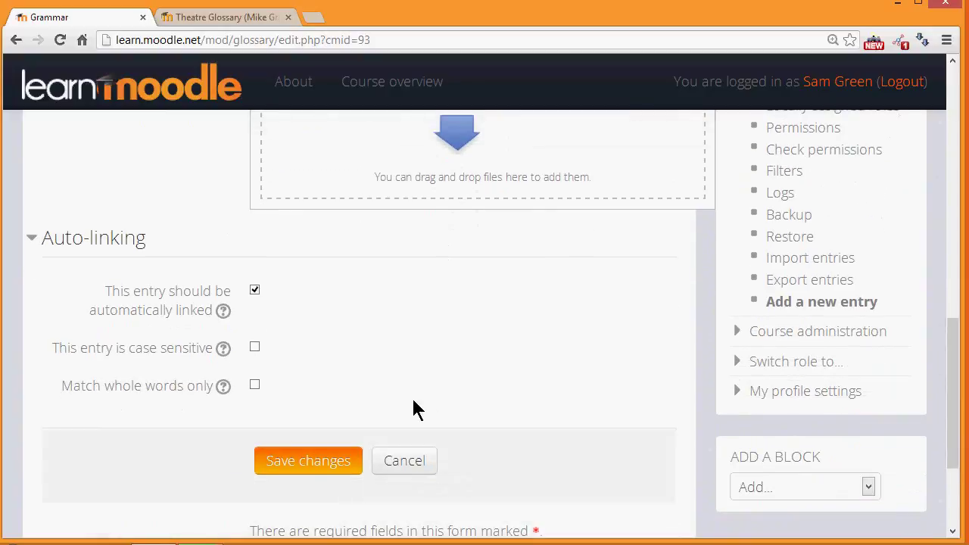
left_click(327, 463)
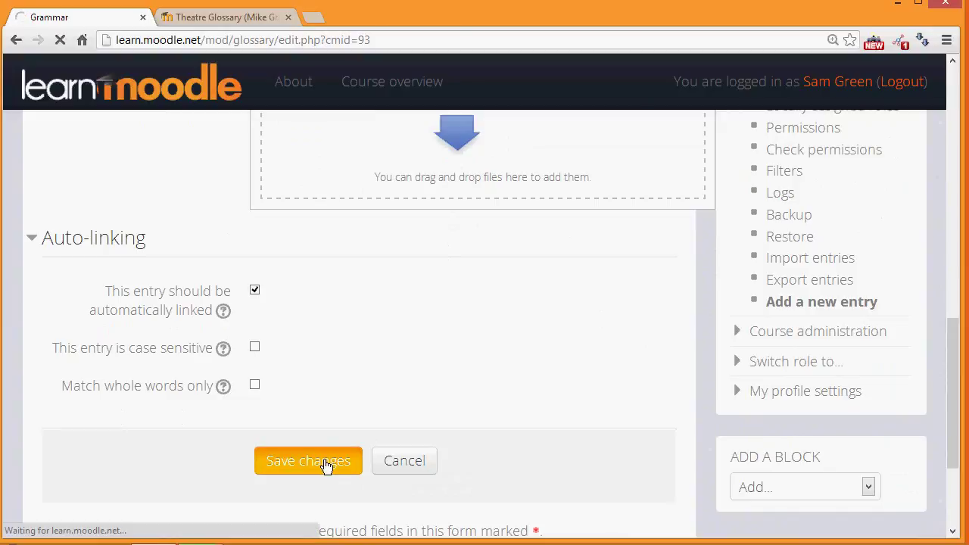